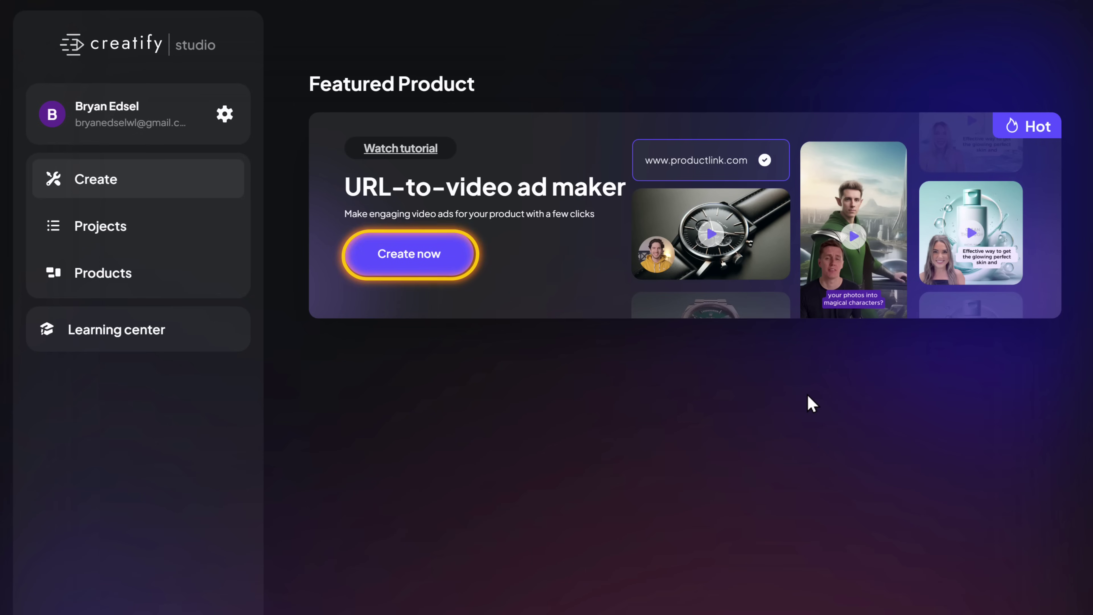
- Launch the URL-to-video ad maker and copy the EasyVac Robot Vacuum 2Pro Amazon page address
left_click(398, 263)
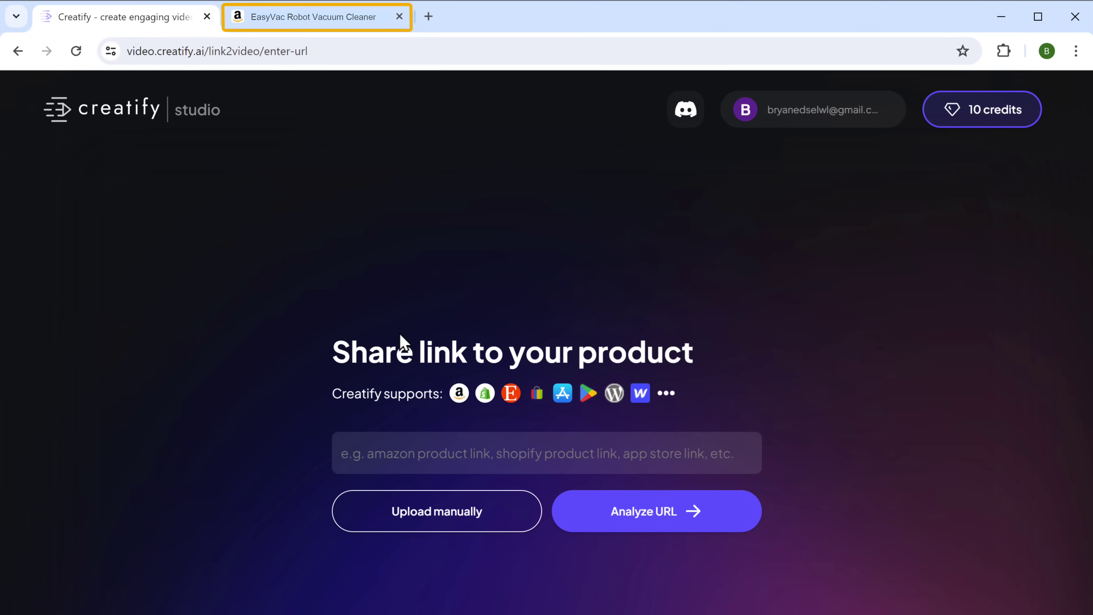
left_click(286, 20)
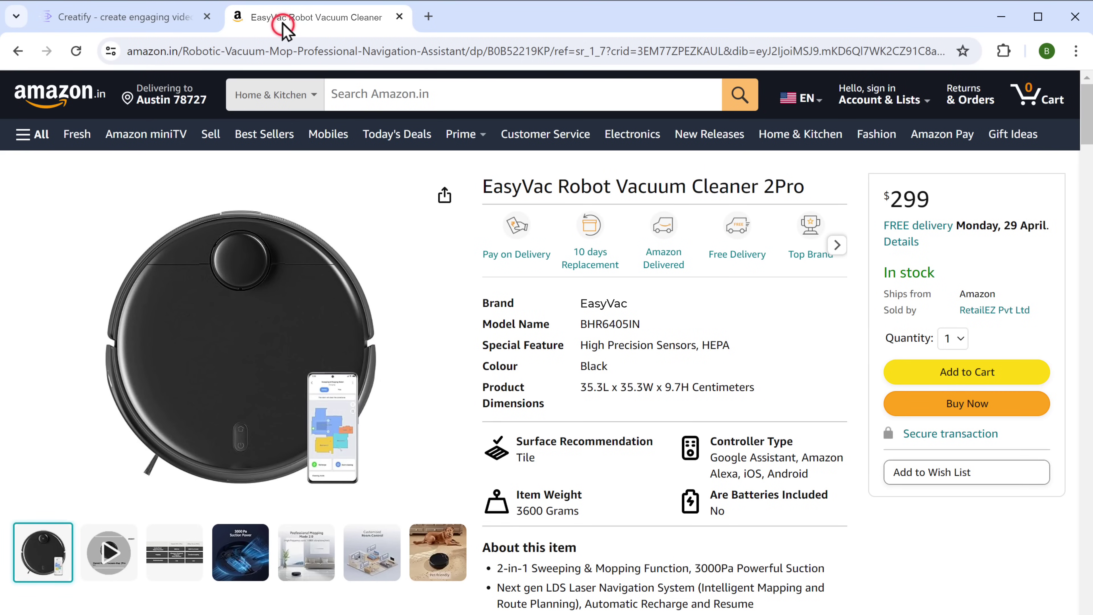
right_click(296, 51)
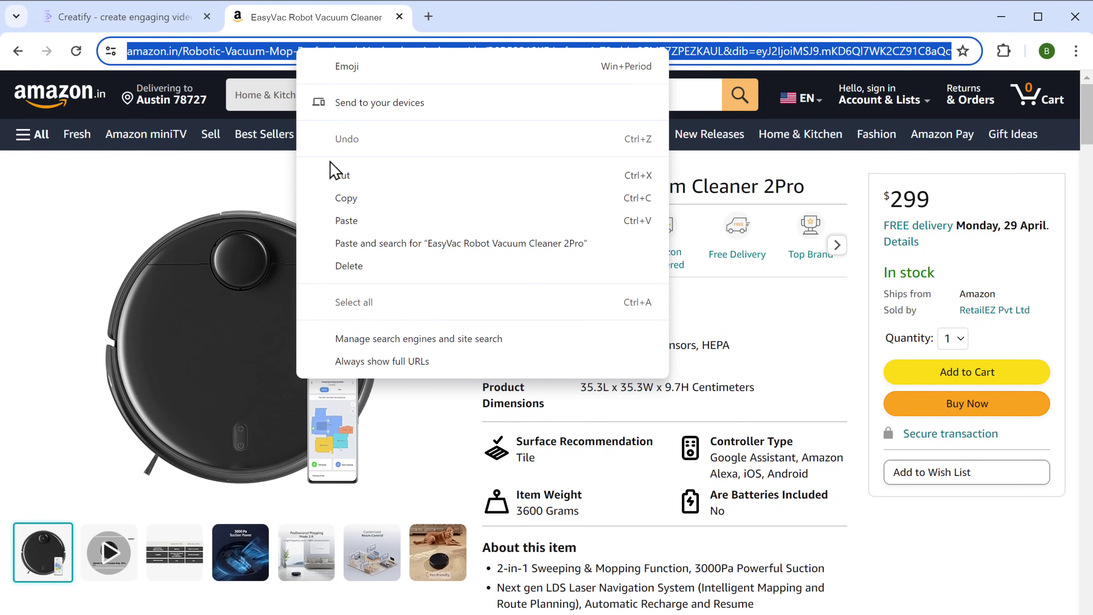
left_click(340, 199)
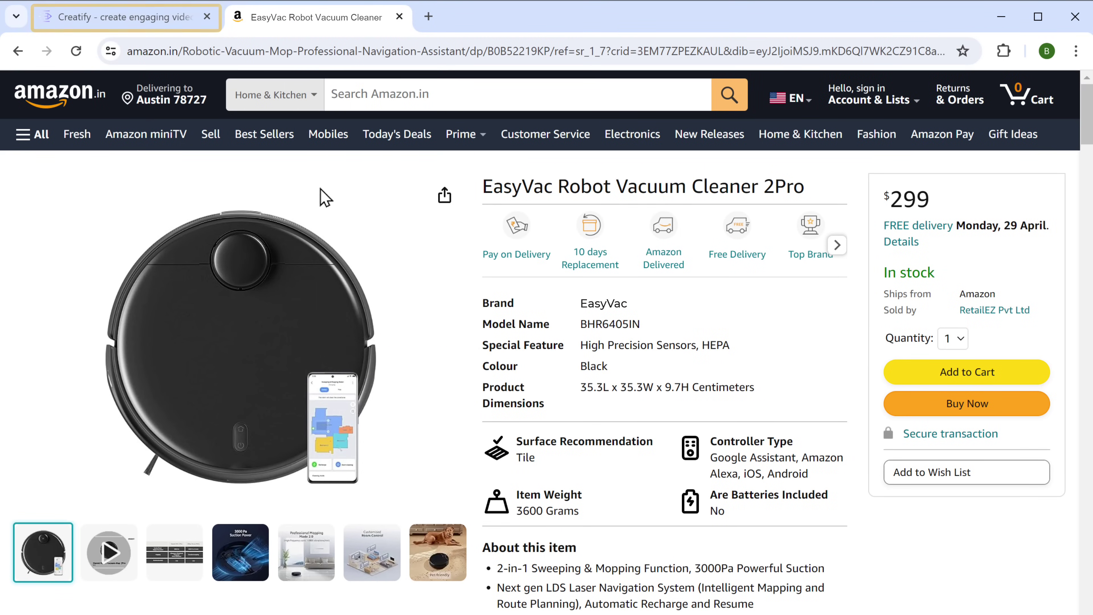
- Paste the EasyVac Amazon link into Creatify's link field and analyse it
left_click(115, 21)
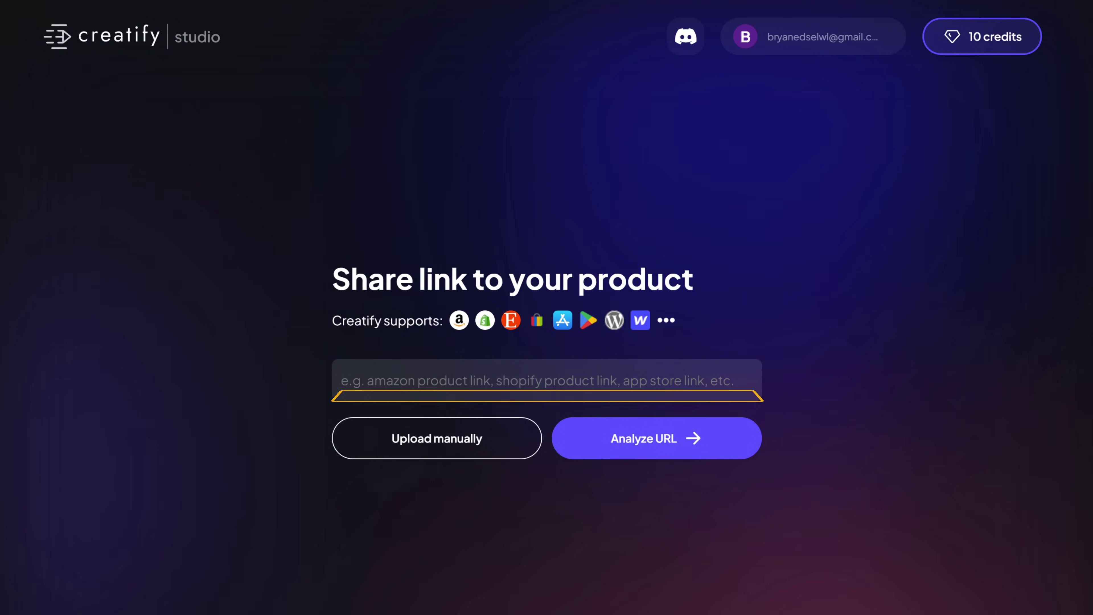
right_click(341, 385)
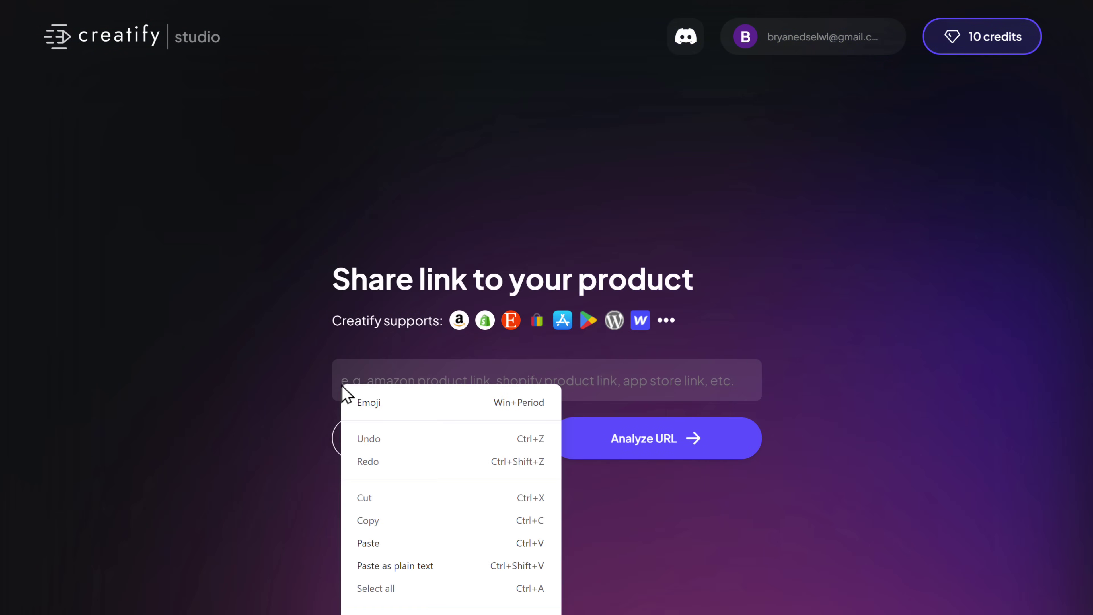
left_click(369, 543)
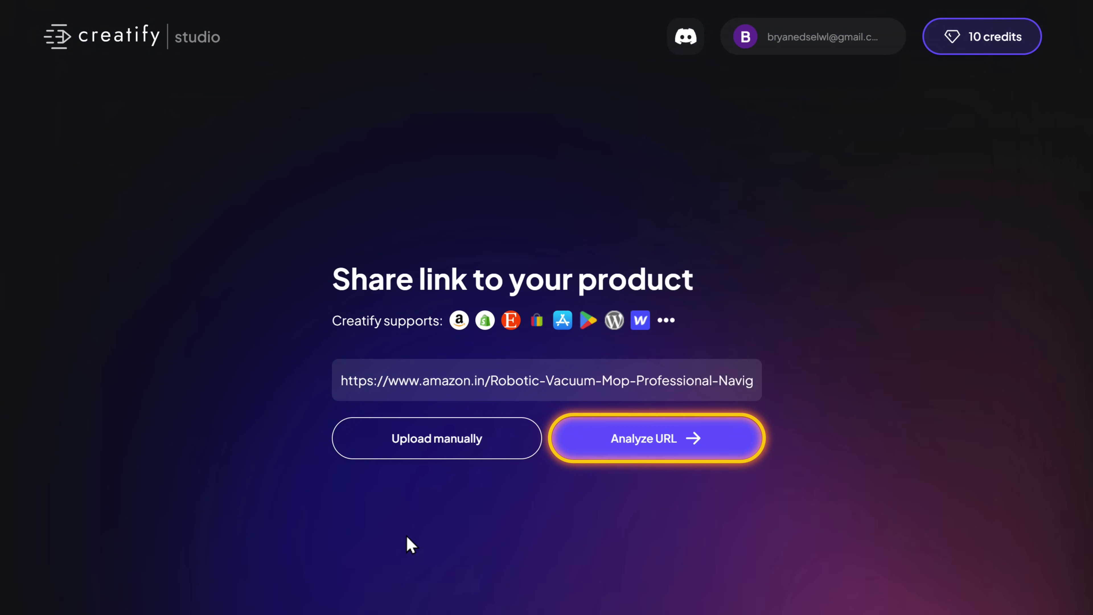
left_click(633, 450)
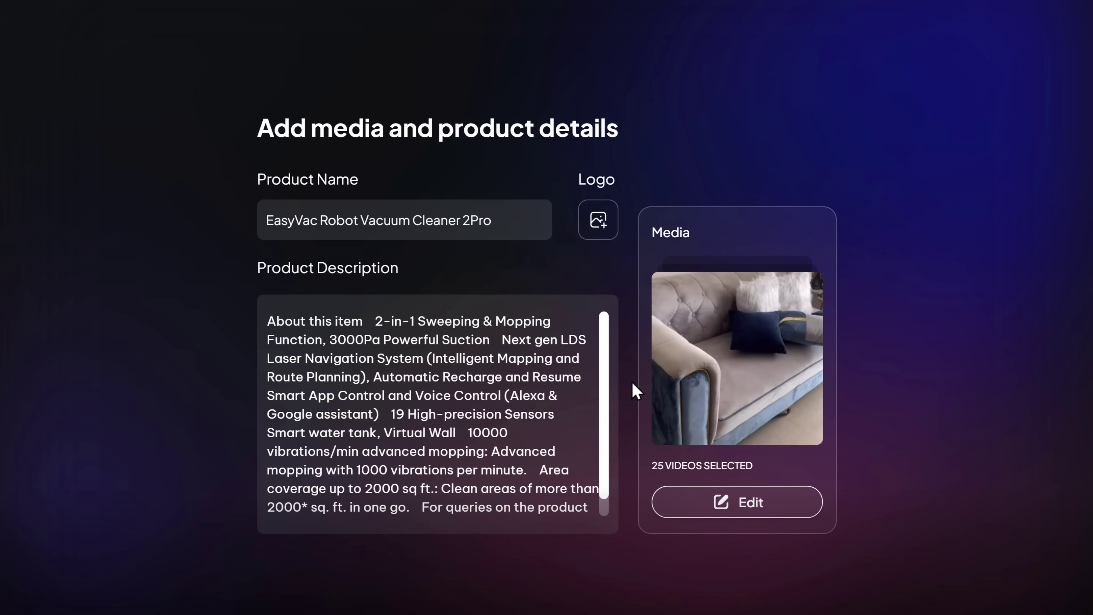
- Remove the woman-vacuuming clip from the product media gallery
left_click(754, 509)
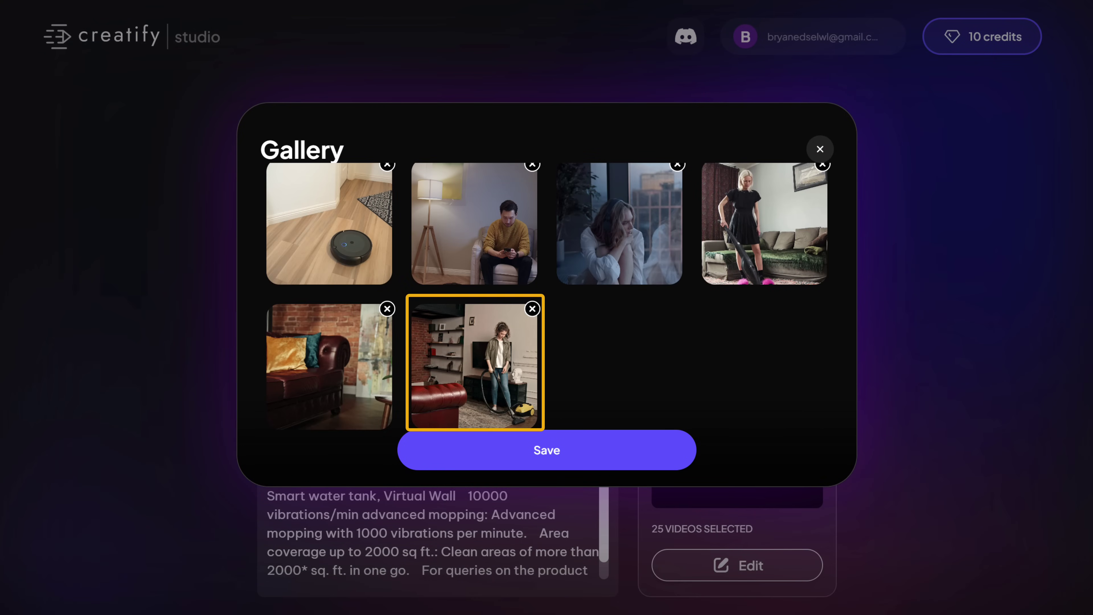
left_click(533, 309)
scroll(534, 313, "up", 15)
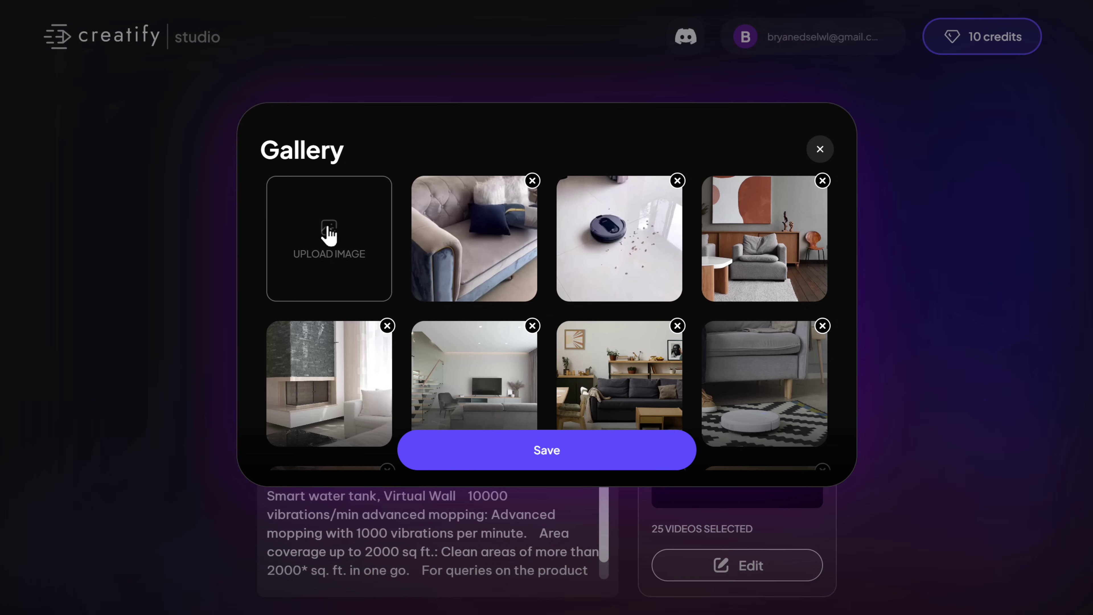
- Upload the EasyVac product image from Downloads and save the gallery
left_click(329, 235)
double_click(252, 207)
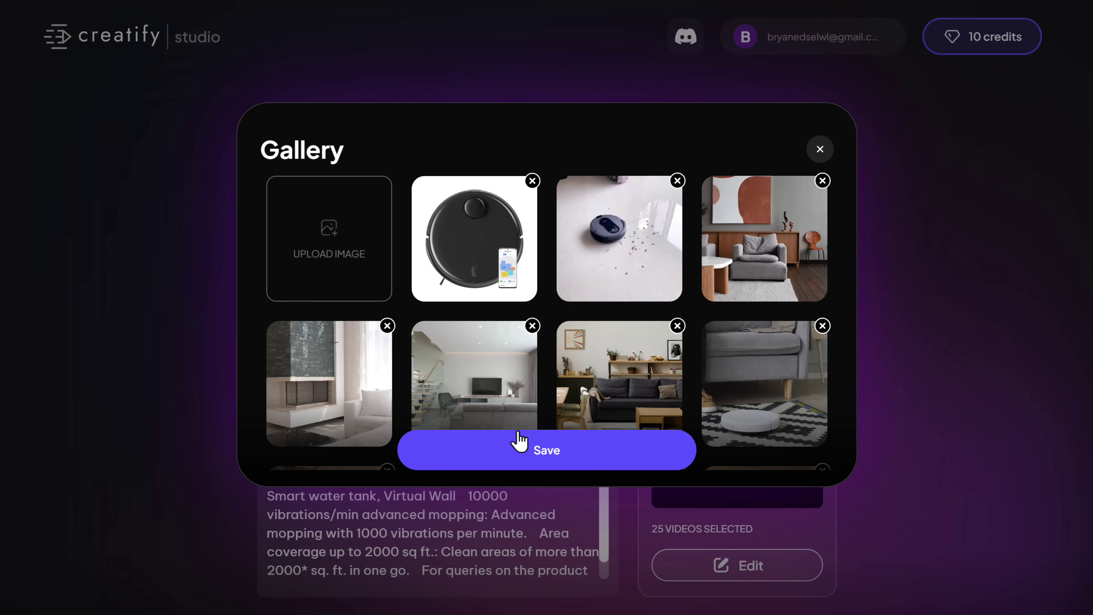
left_click(547, 456)
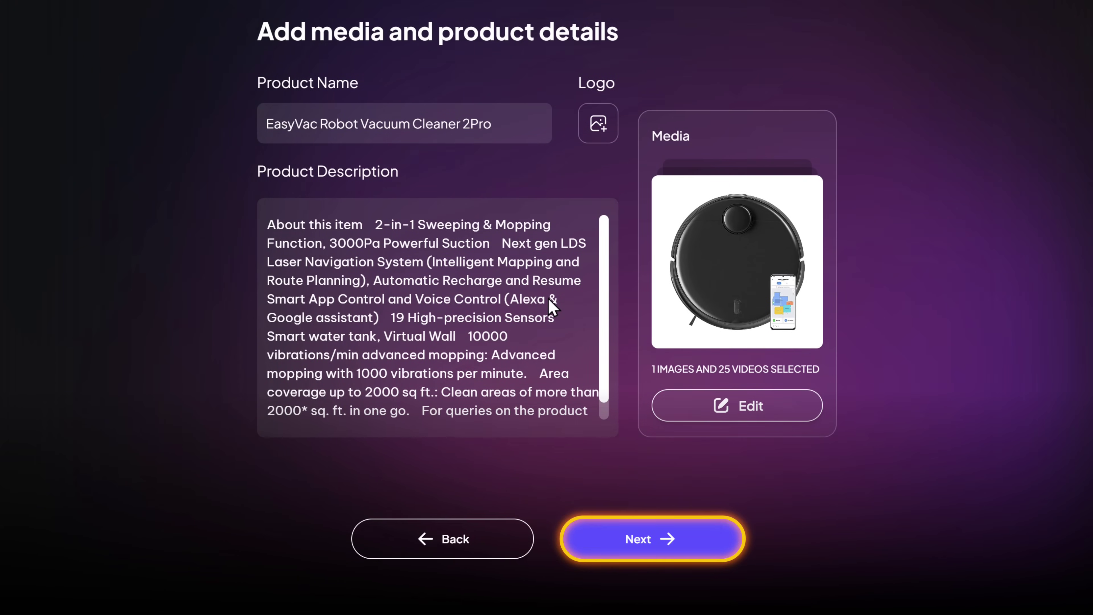
- Keep the 9:16, 15-second English video settings and generate AI ad scripts
left_click(642, 550)
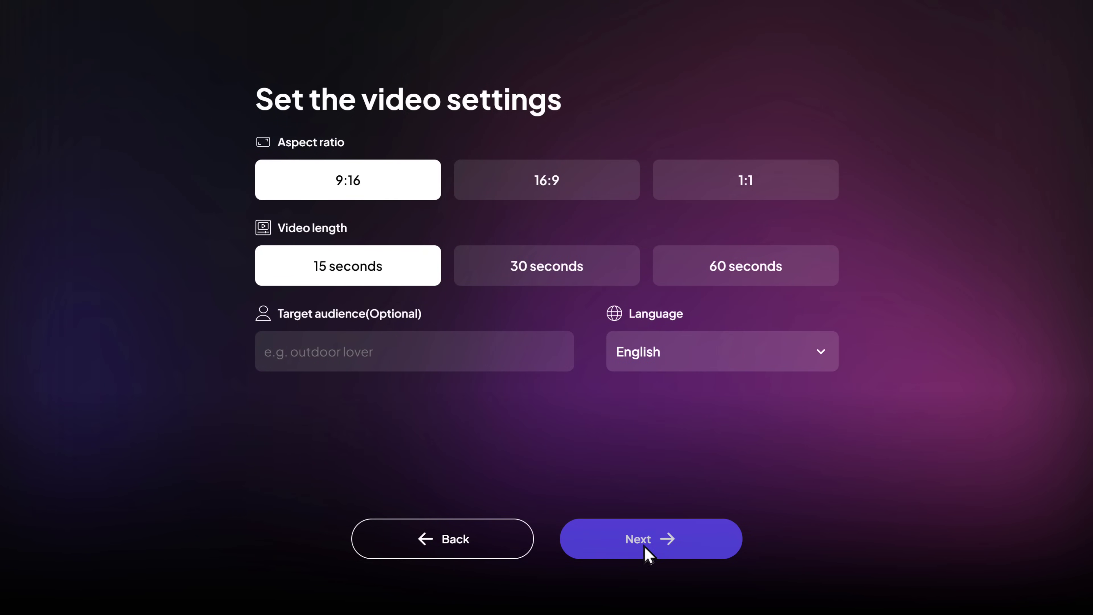
left_click(645, 550)
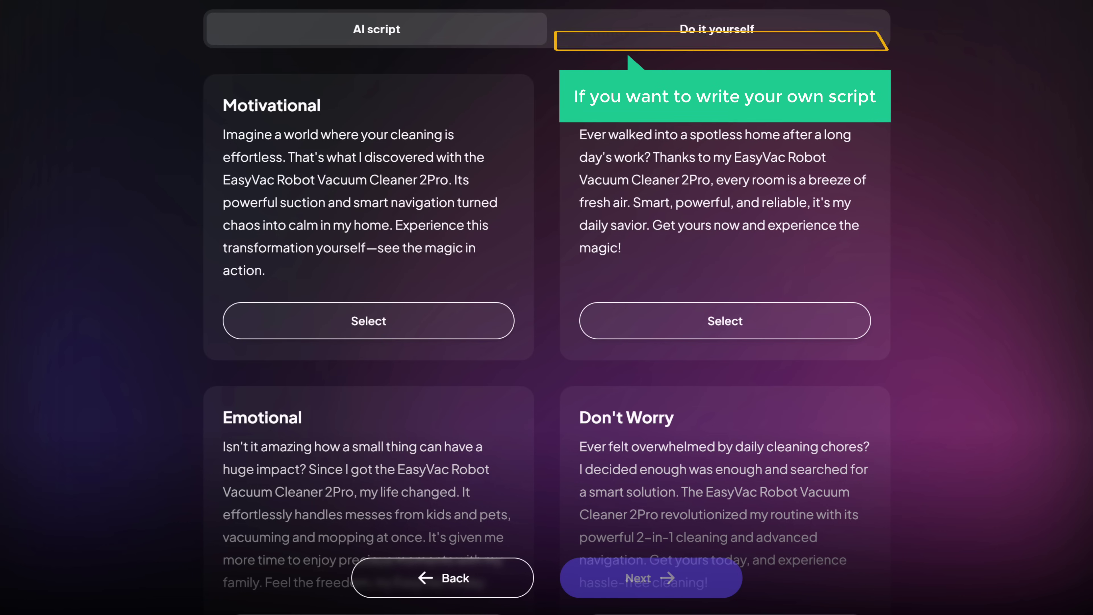
- Browse the generated scripts and request more script variations
scroll(547, 302, "down", 4)
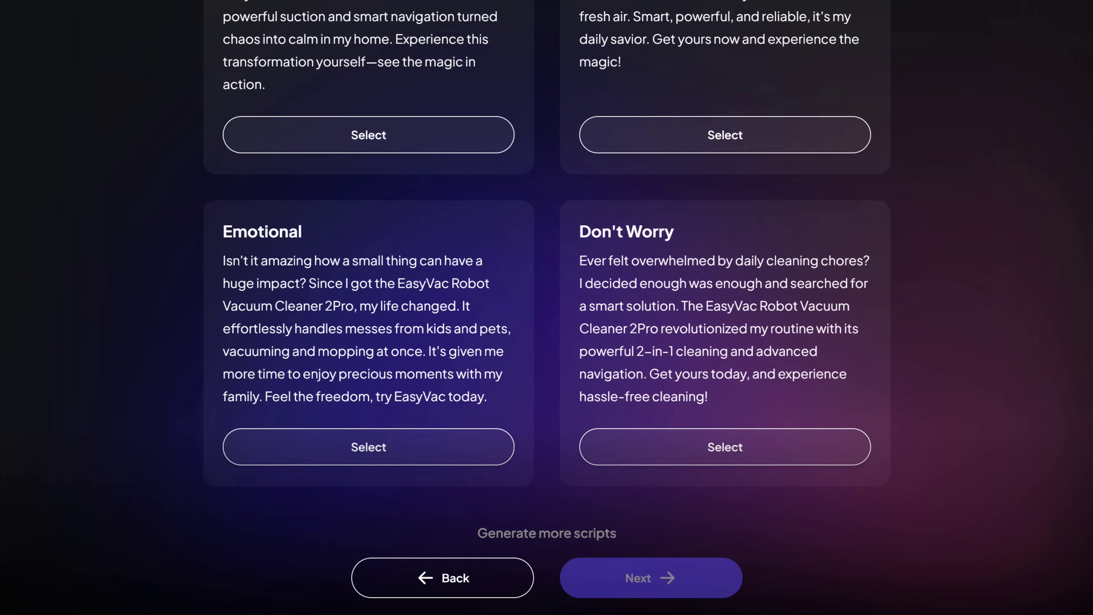
scroll(547, 258, "down", 1)
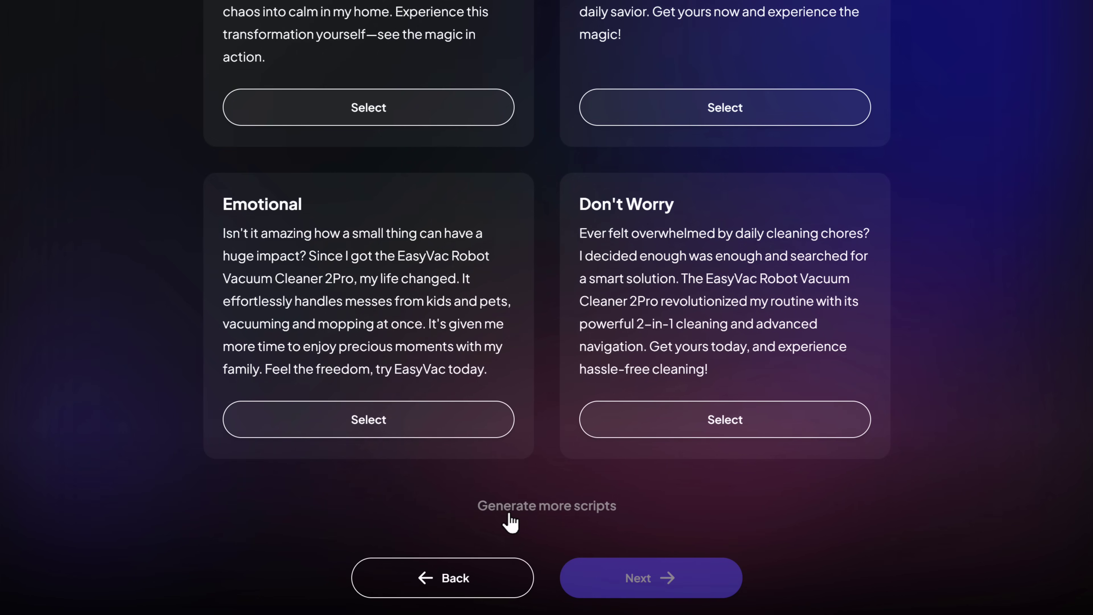
left_click(511, 524)
scroll(511, 523, "down", 20)
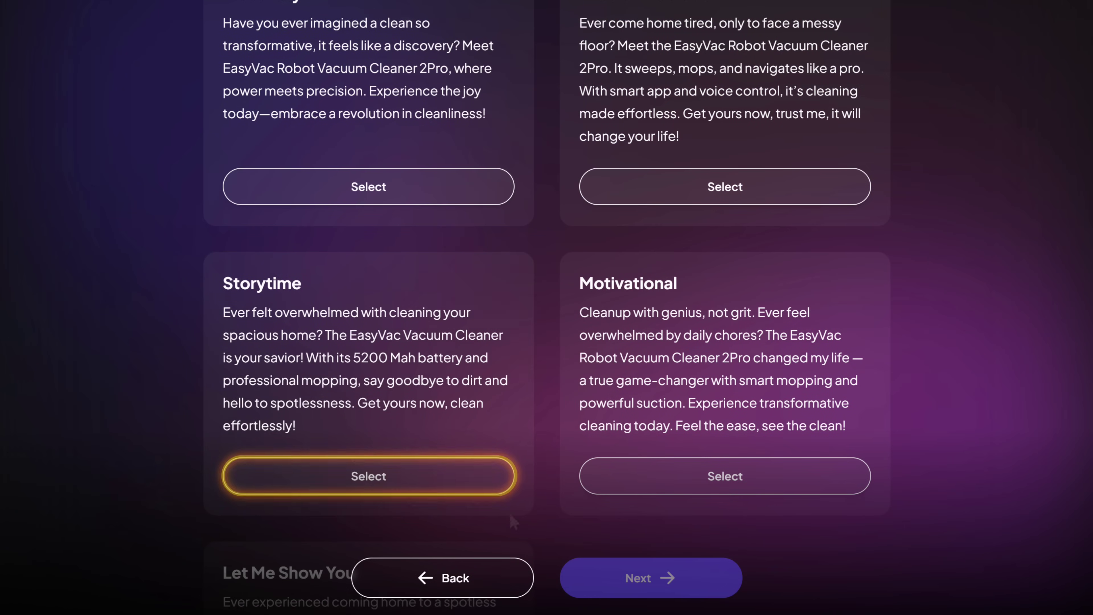
- Select the Storytime script, adding the line 'Check out the product link in the description.'
left_click(369, 479)
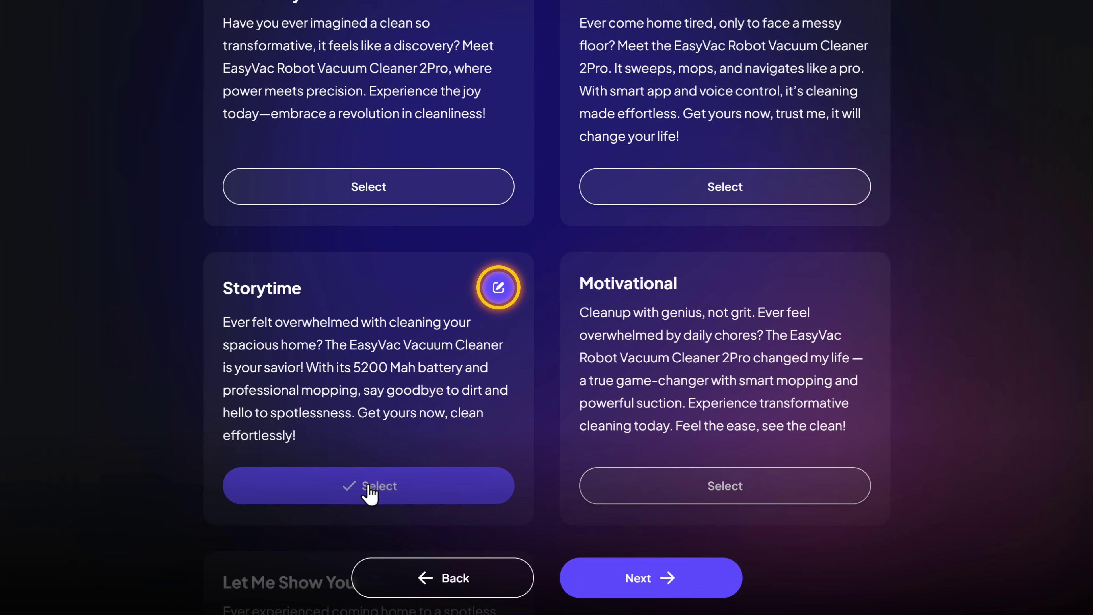
left_click(499, 288)
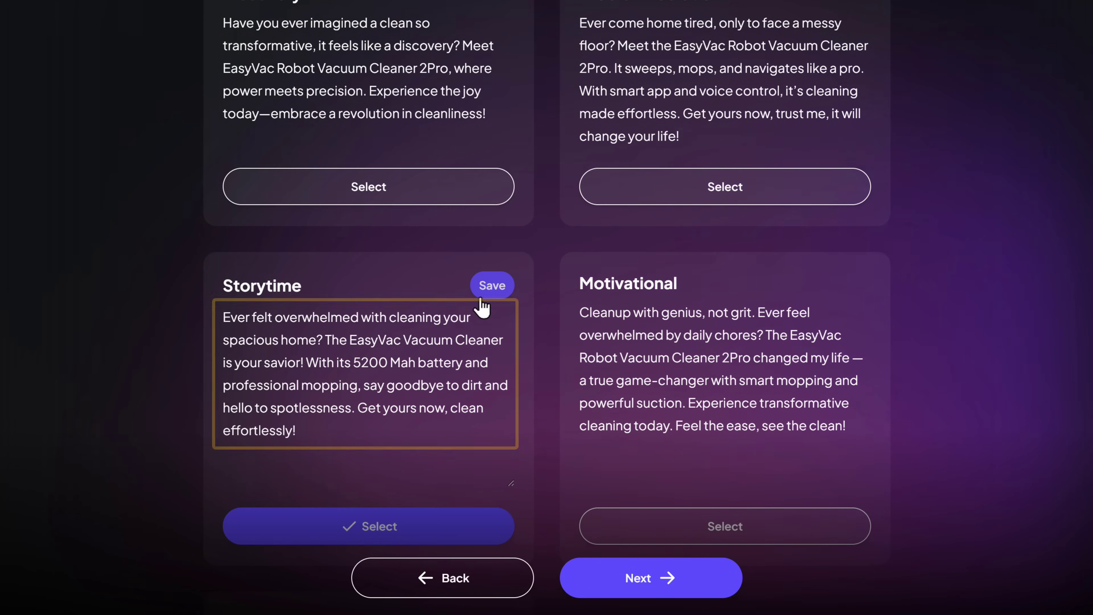
type("C")
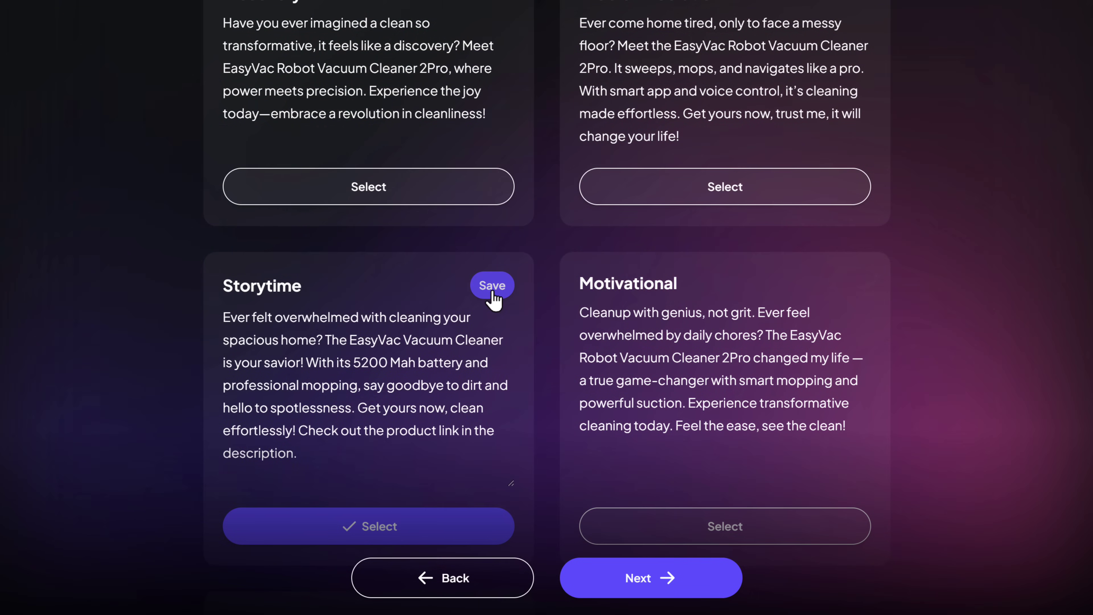
left_click(495, 292)
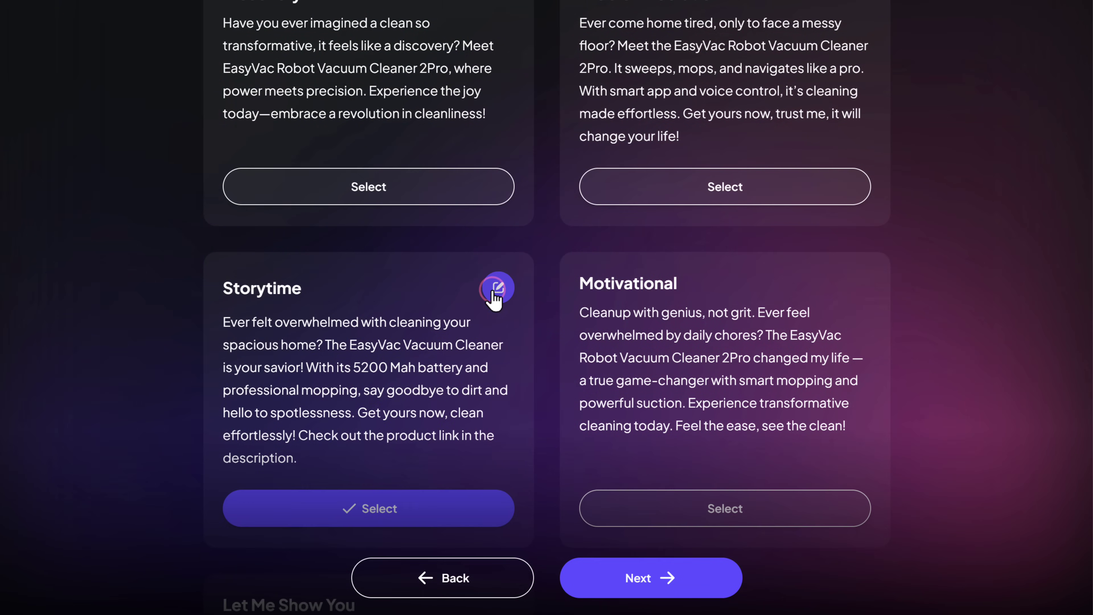
left_click(634, 579)
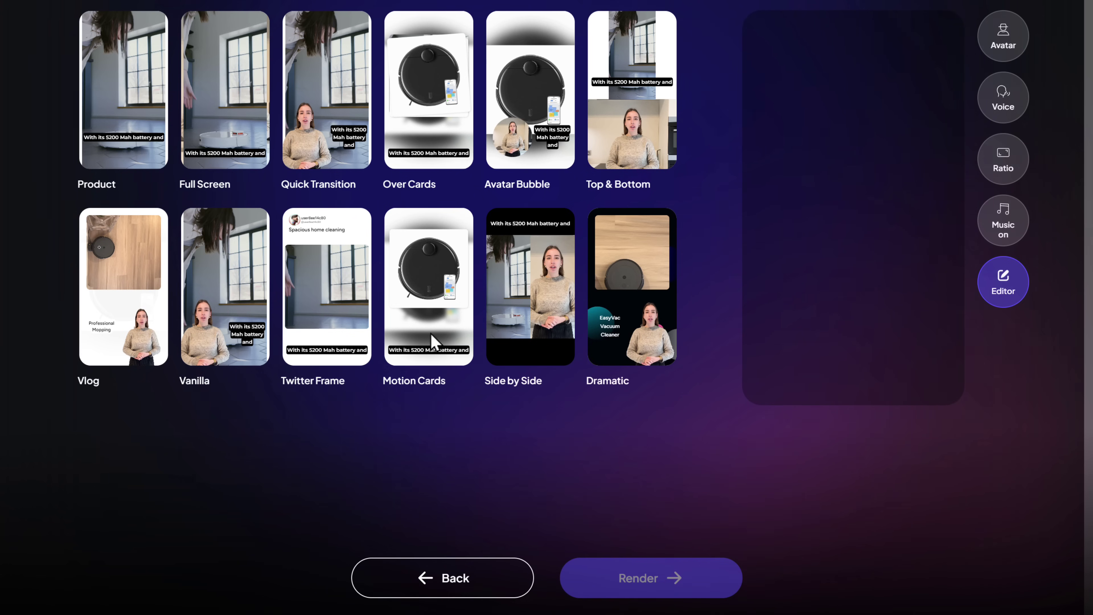
- Choose the Full Screen visual style and play the 16-second avatar preview
left_click(223, 80)
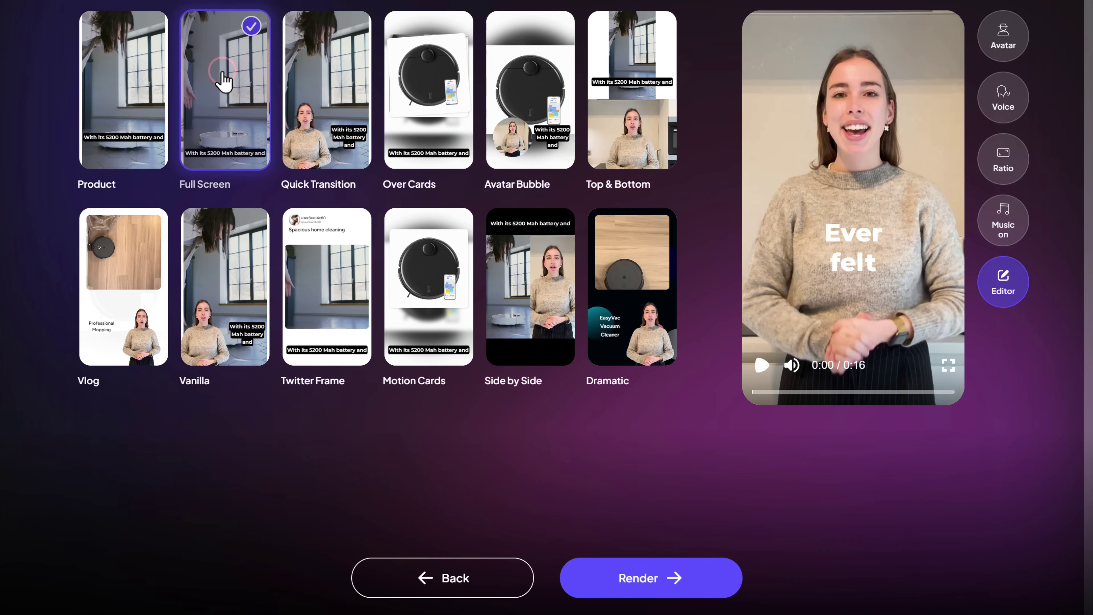
left_click(762, 366)
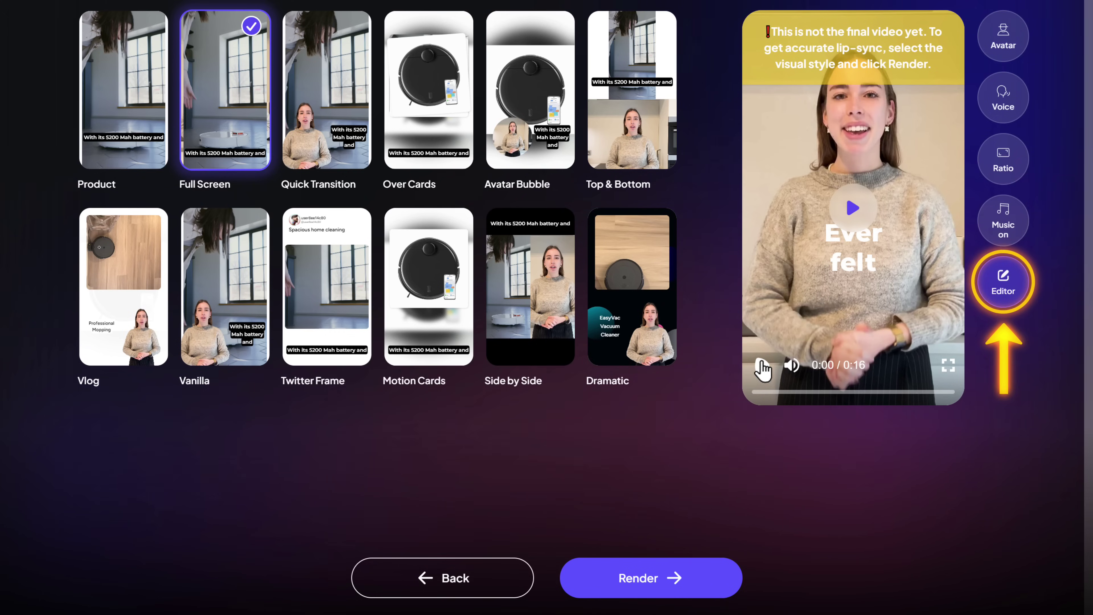
- In the full editor, swap the presenter for the third avatar and preview it
left_click(1003, 297)
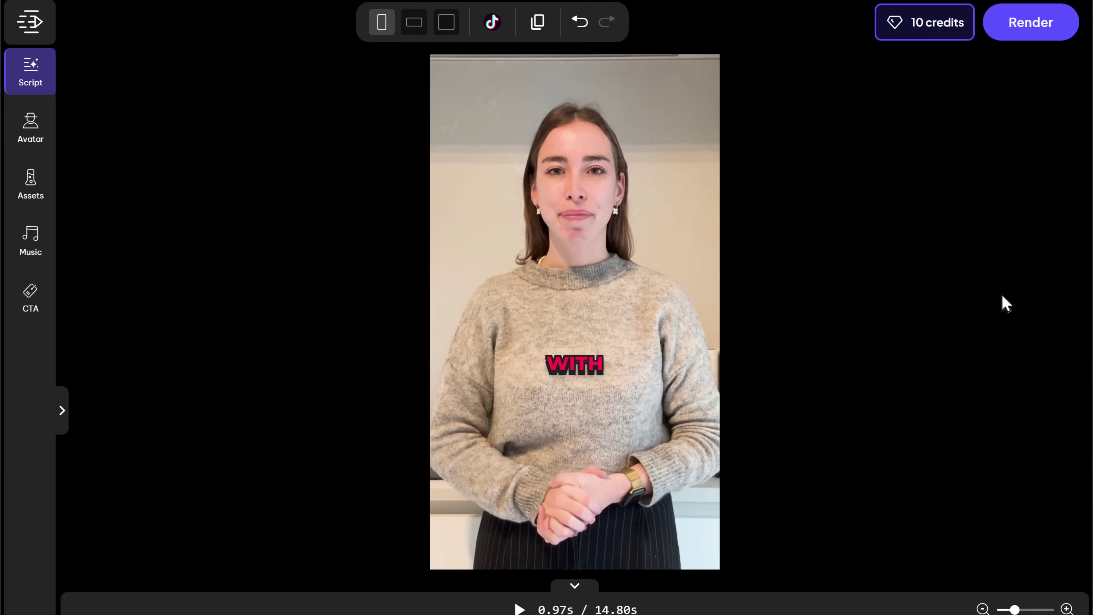
left_click(31, 146)
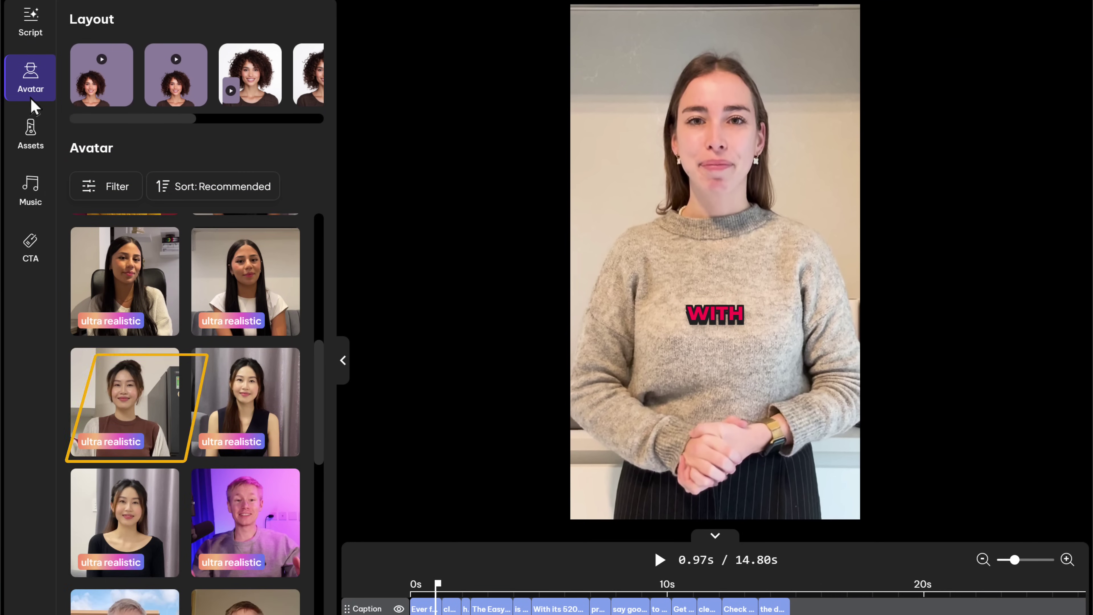
left_click(130, 389)
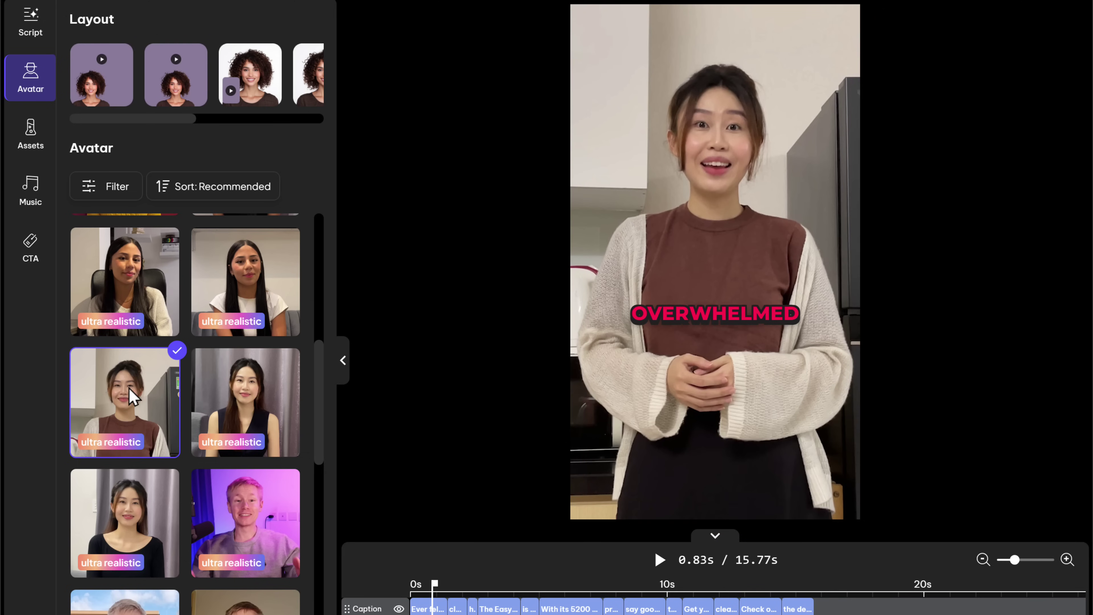
left_click(656, 559)
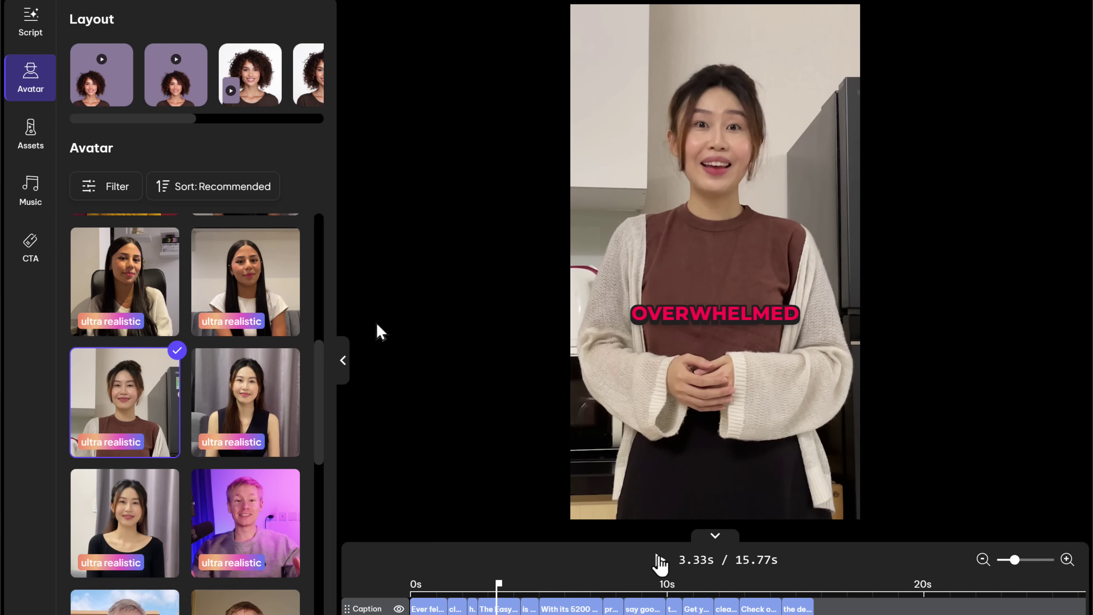
left_click(31, 37)
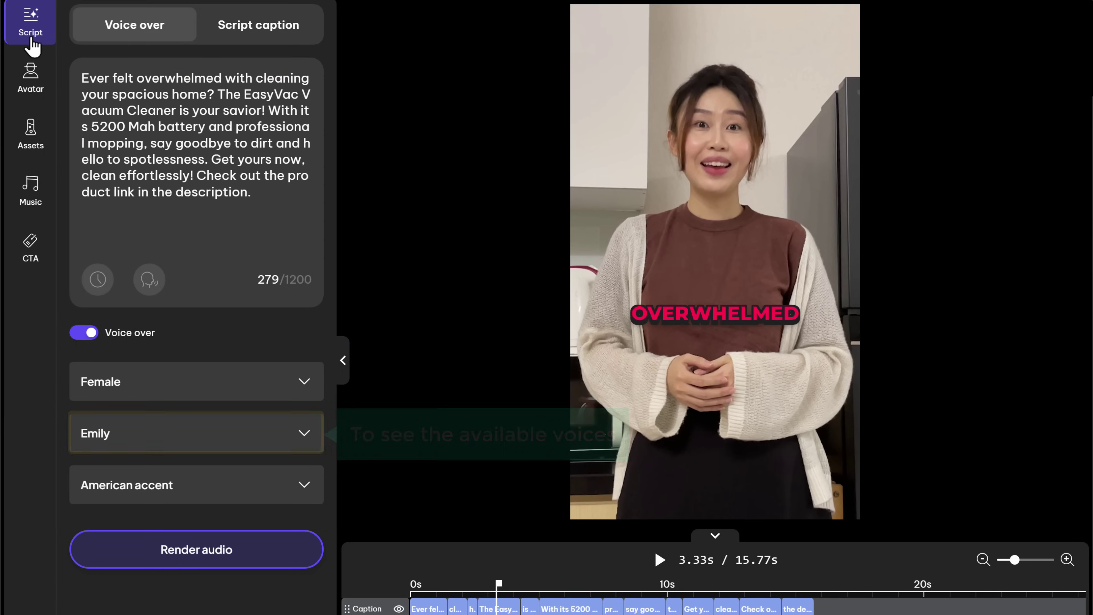
- Change the voice-over voice from Emily to Susan
left_click(95, 435)
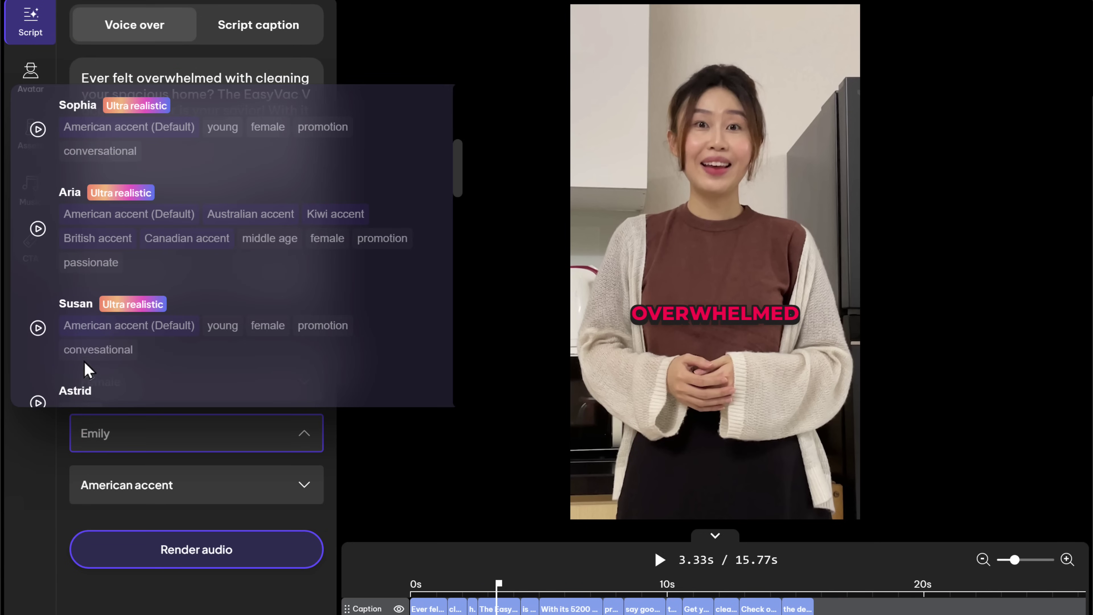
left_click(80, 315)
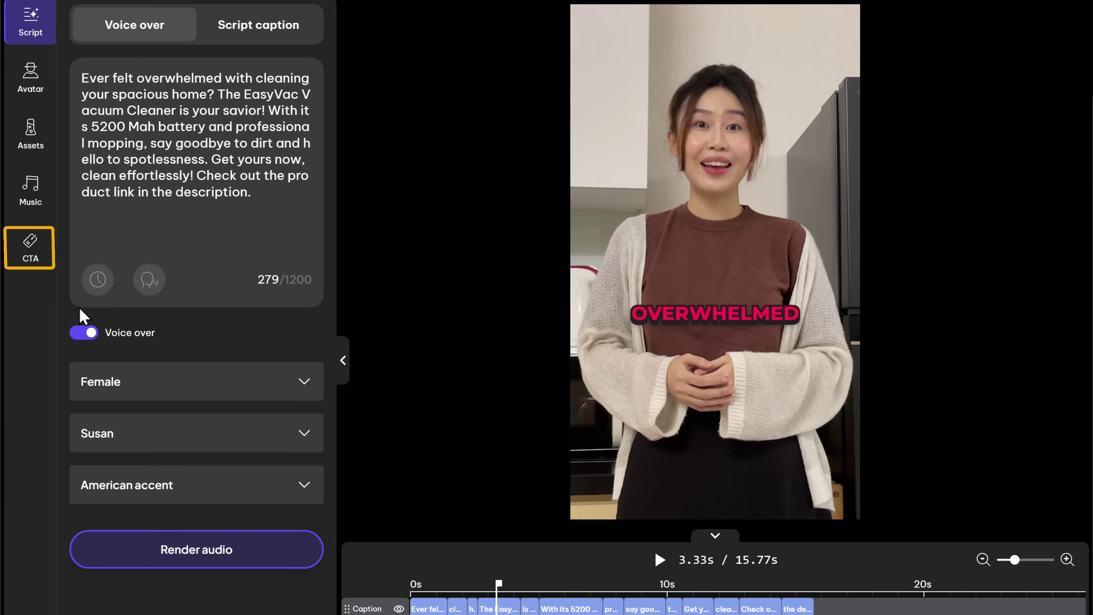
left_click(31, 271)
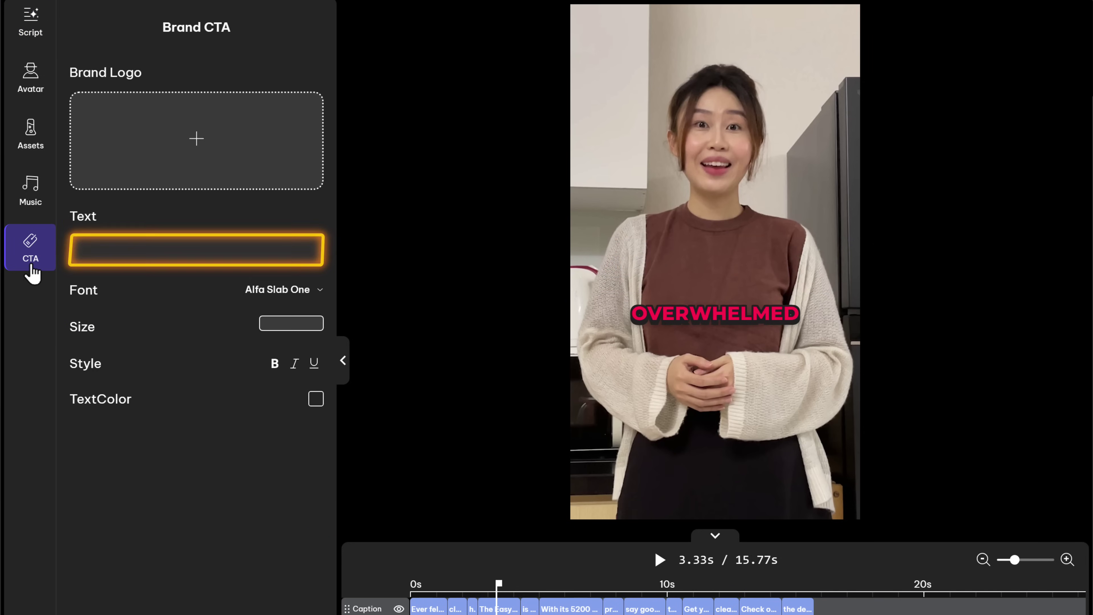
- Set the CTA text to 'Link in description' and render the ad with the watermark
type("Link in description 👇")
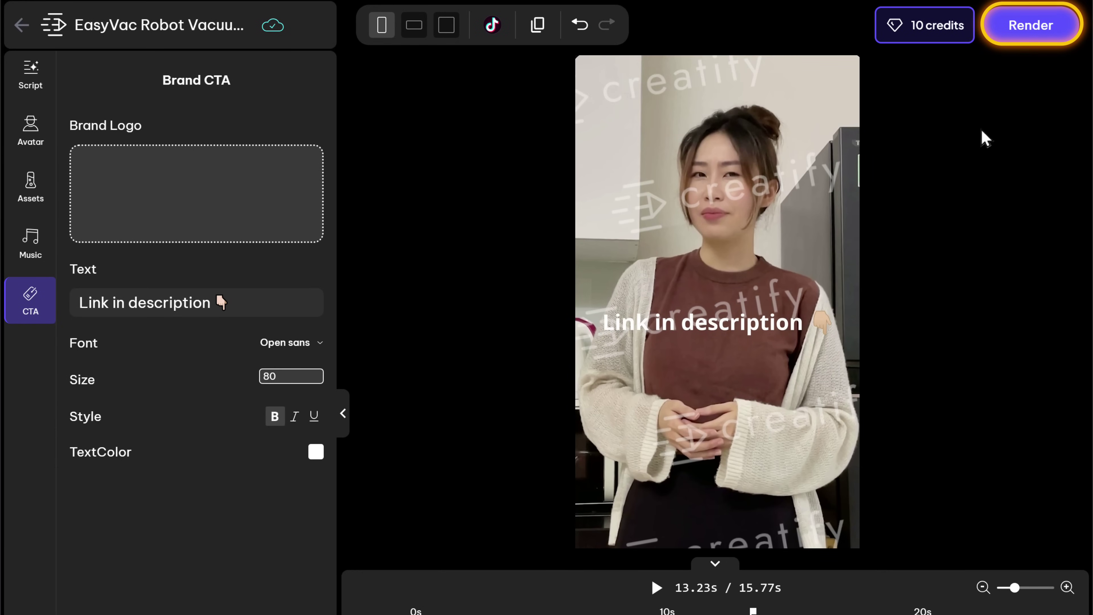
left_click(1028, 31)
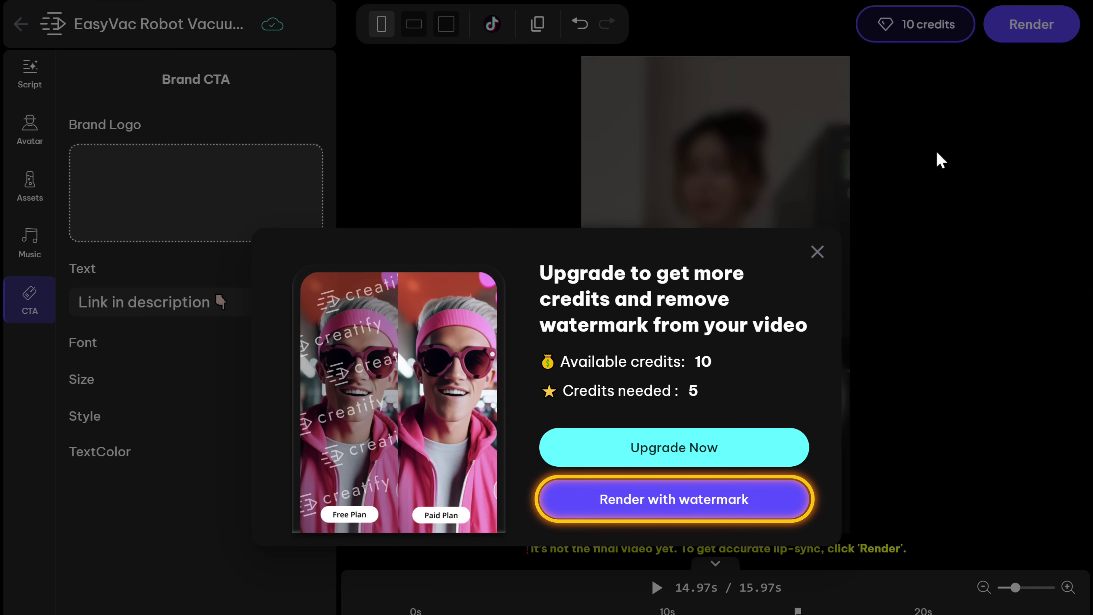
left_click(661, 505)
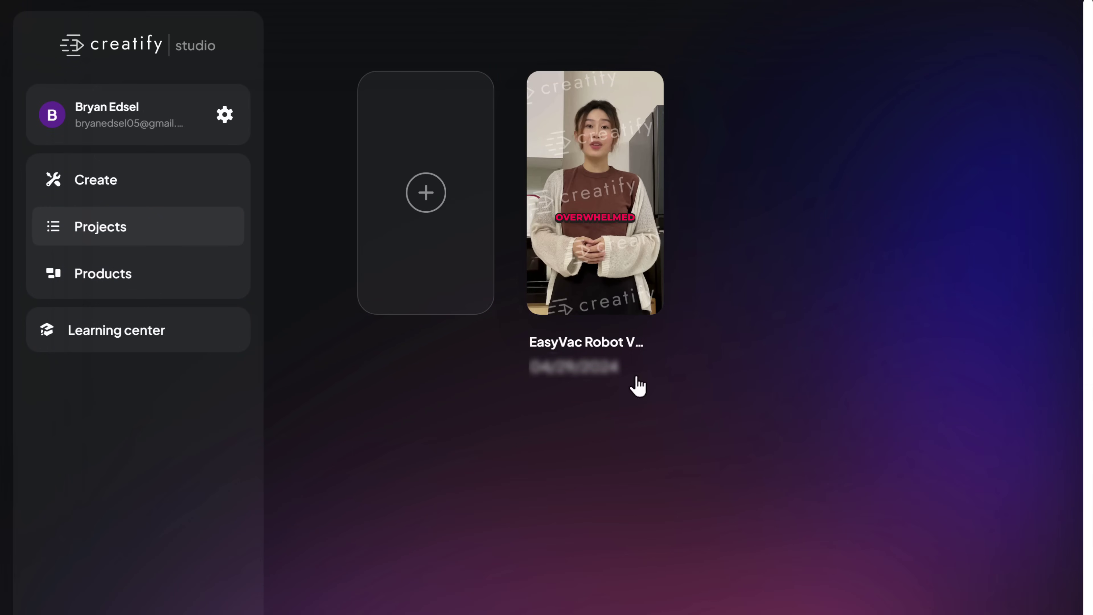
- Open the EasyVac project, watch the video and download it as a 15.2 MB MP4
left_click(605, 243)
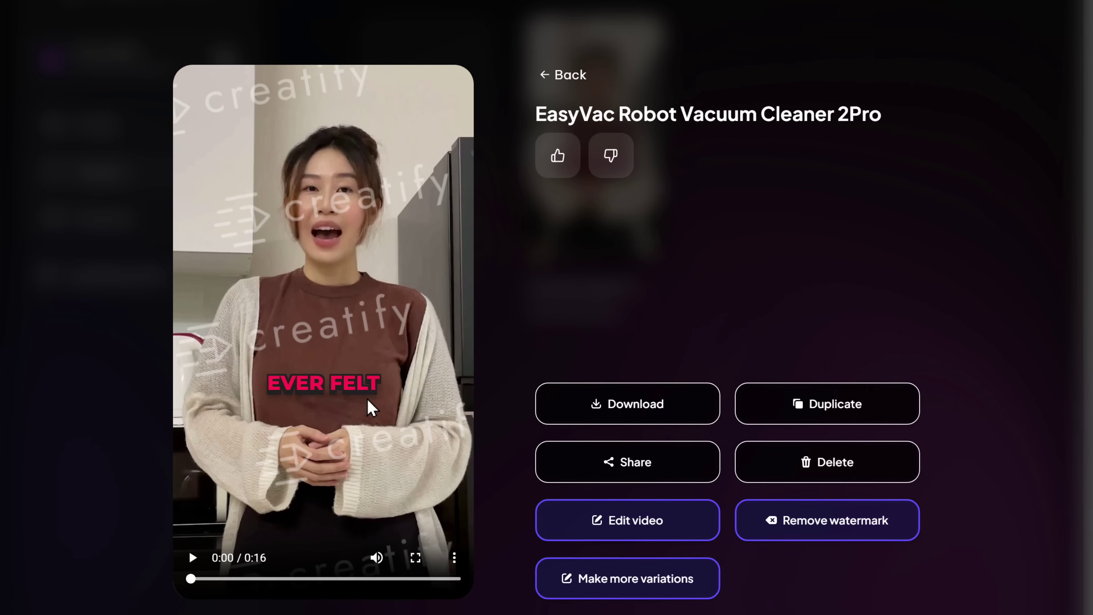
left_click(192, 551)
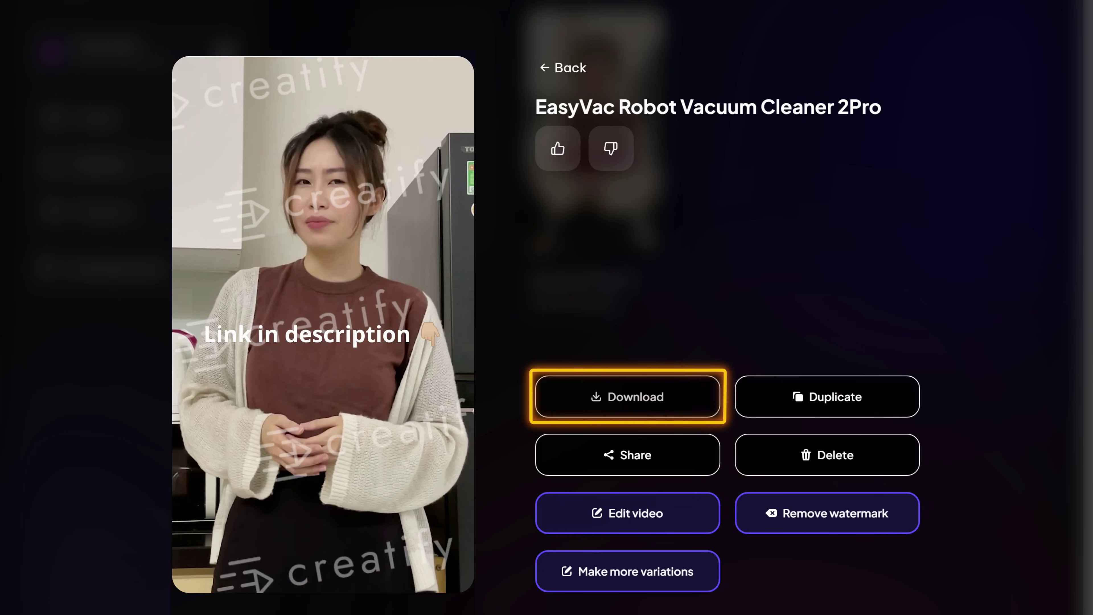
left_click(632, 410)
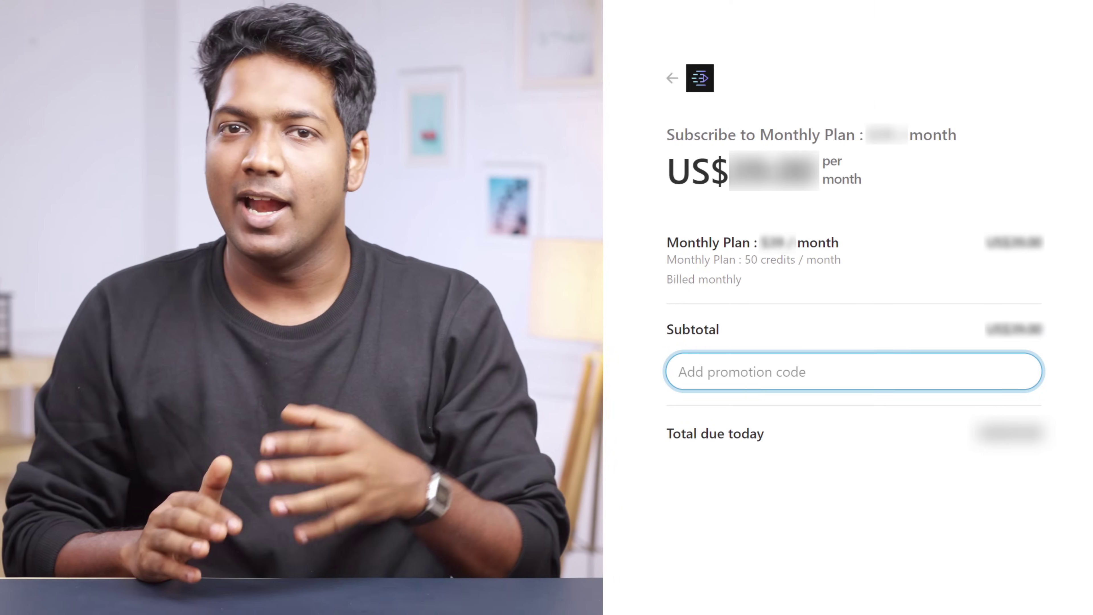
- Apply the promotion code WLPROMO to the Monthly Plan checkout
type("WLPROMO")
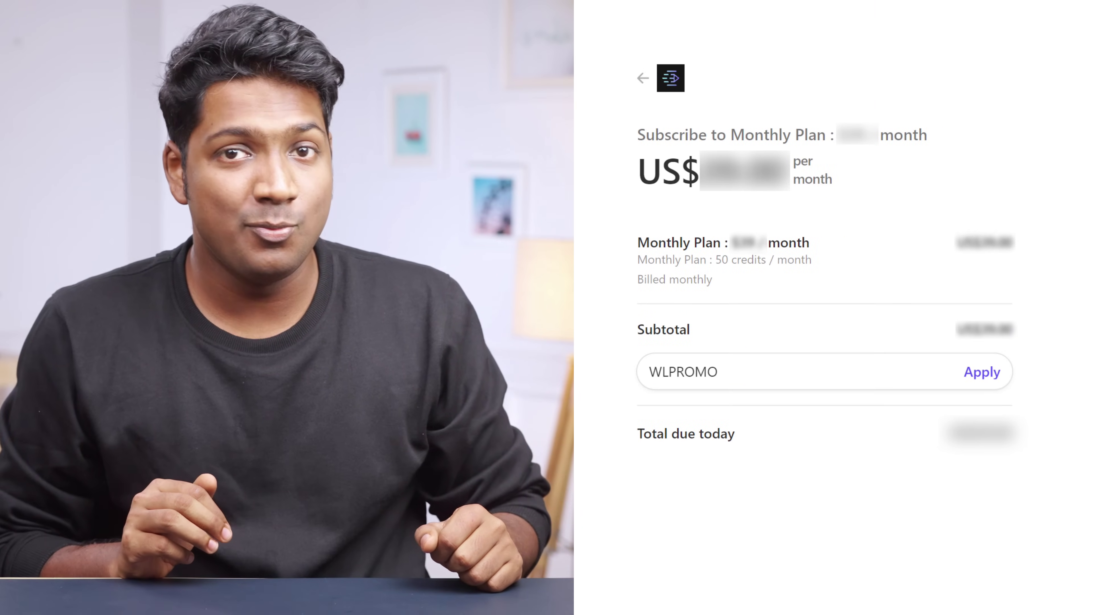
key("Return")
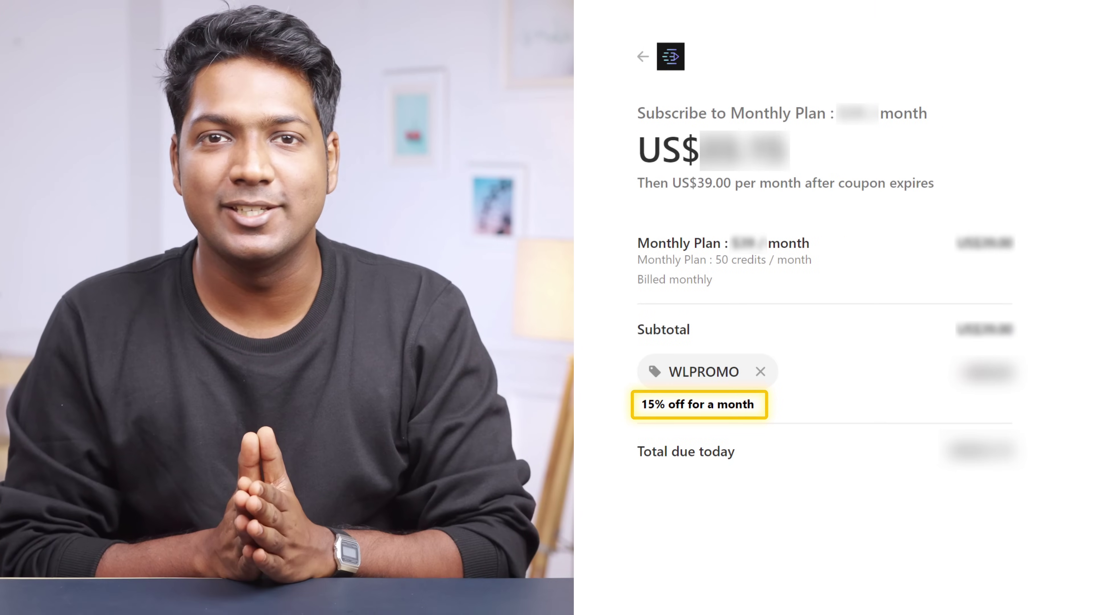